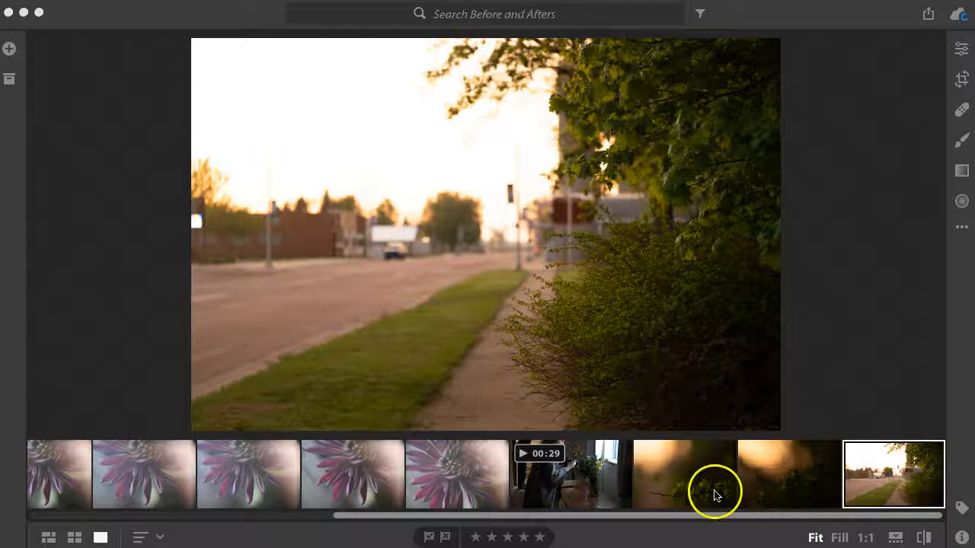
Look through the three sunset photos at the end of the filmstrip and open the darker close-up of the diagonal branch
left_click(678, 492)
left_click(789, 492)
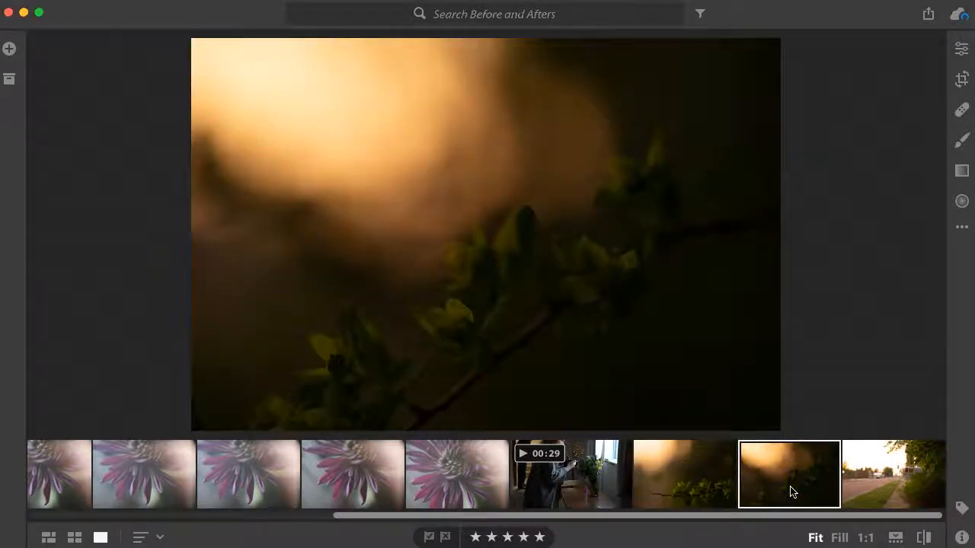
left_click(691, 484)
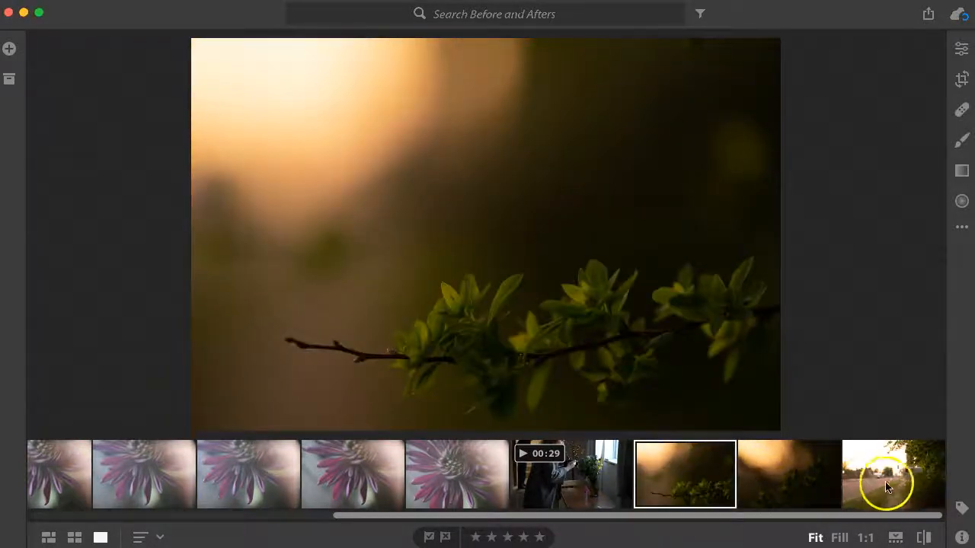
left_click(891, 482)
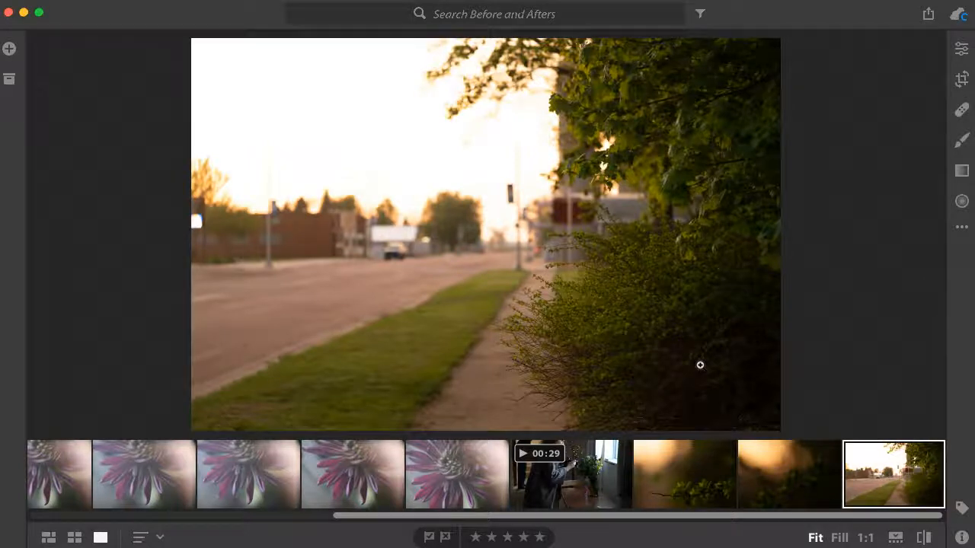
left_click(768, 479)
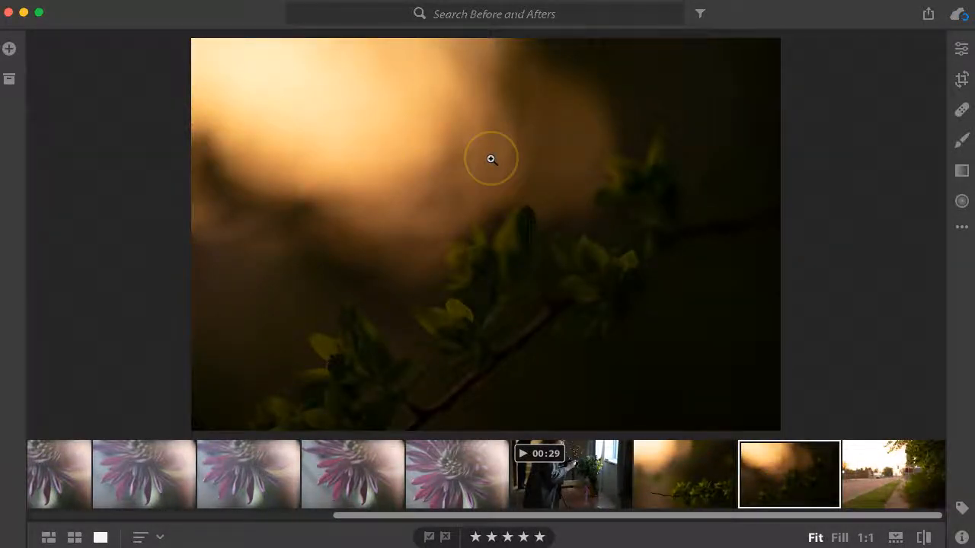
Inspect the small leaf in the middle of the branch at 1:1 magnification, then return to the full photo
left_click(464, 311)
left_click_drag(466, 298, 475, 256)
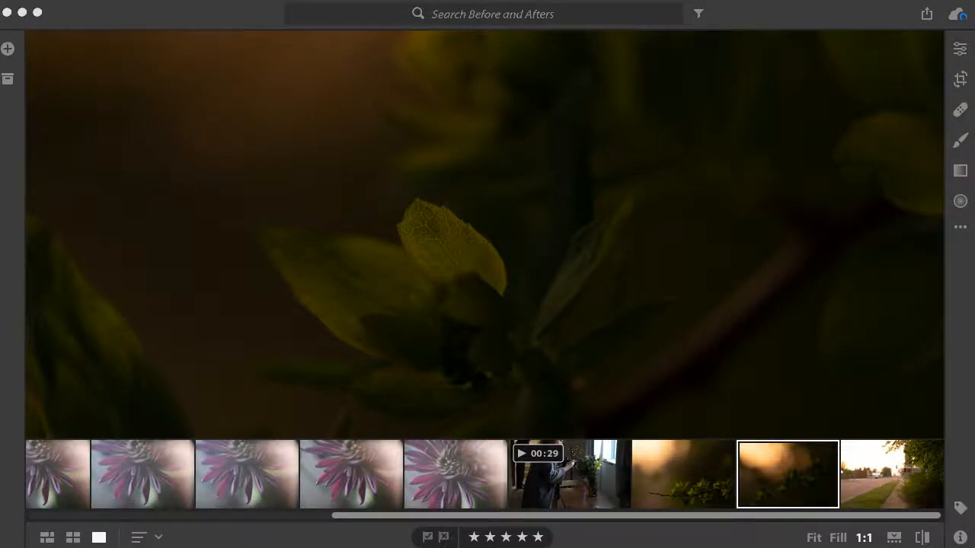
left_click(959, 48)
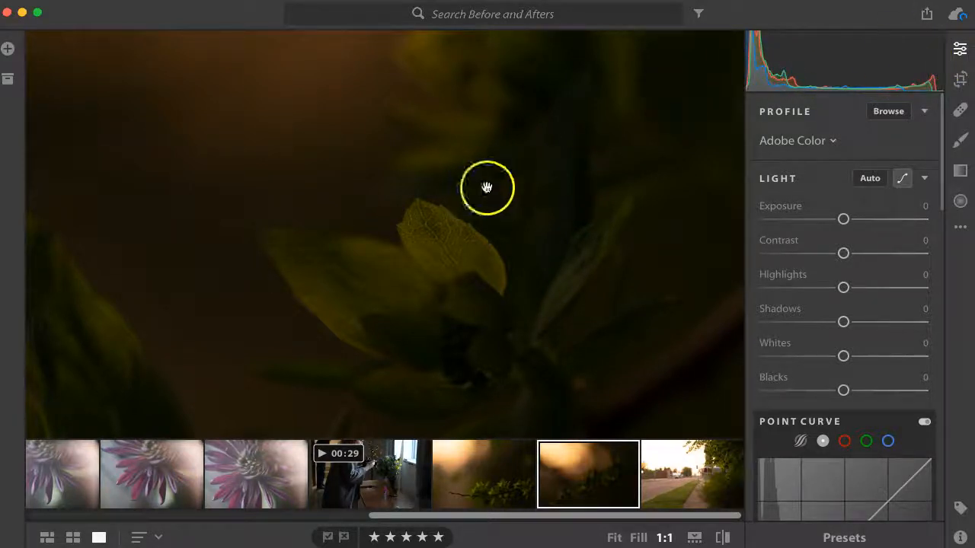
left_click(463, 242)
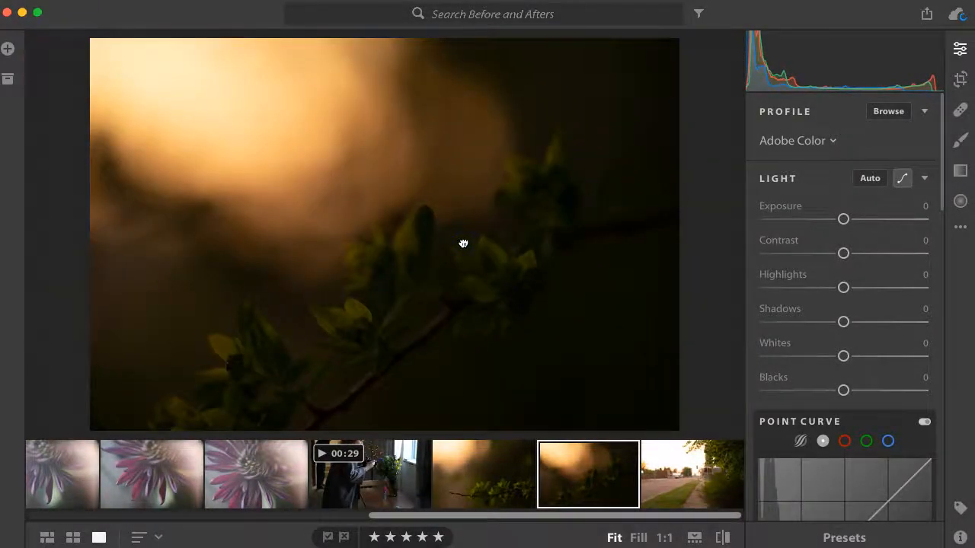
left_click(363, 328)
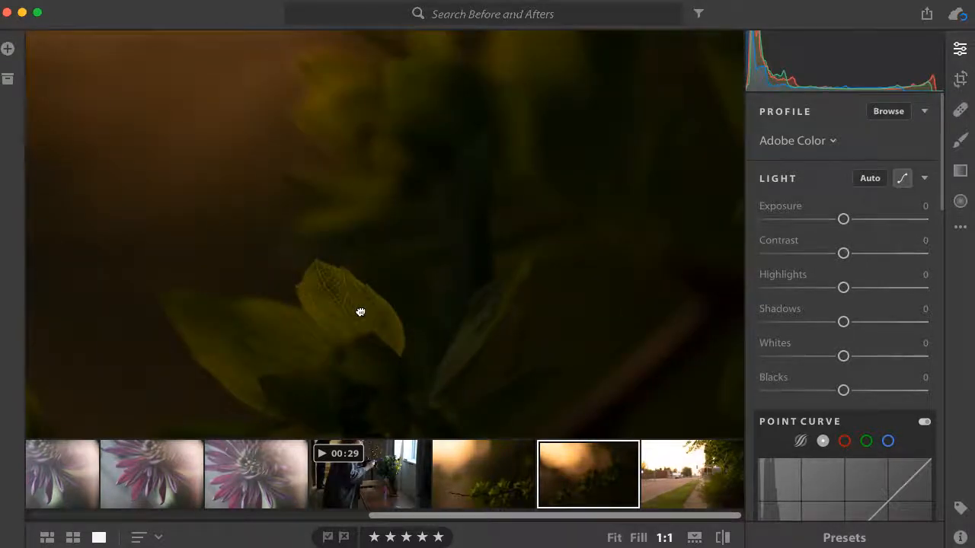
left_click(360, 311)
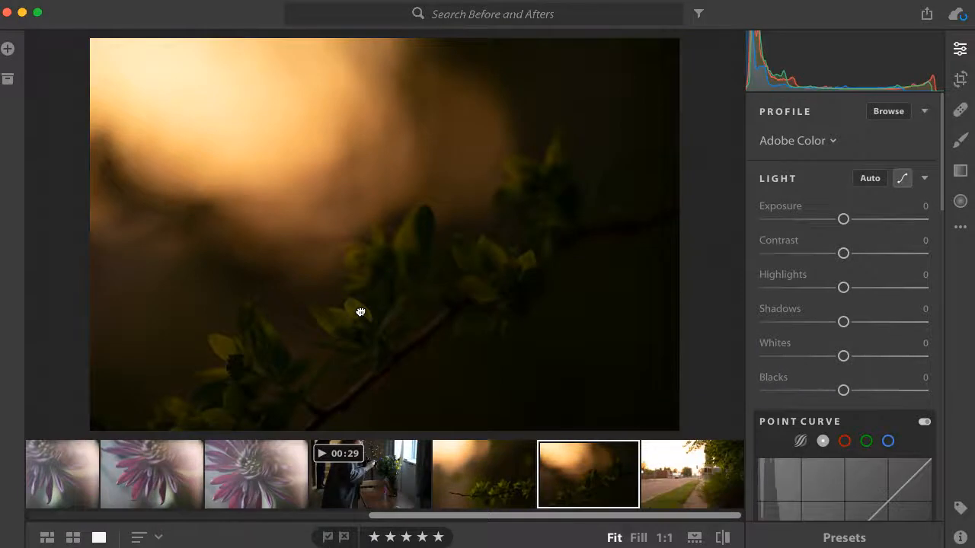
Check the branch photo's information and close it again
left_click(960, 537)
left_click(960, 537)
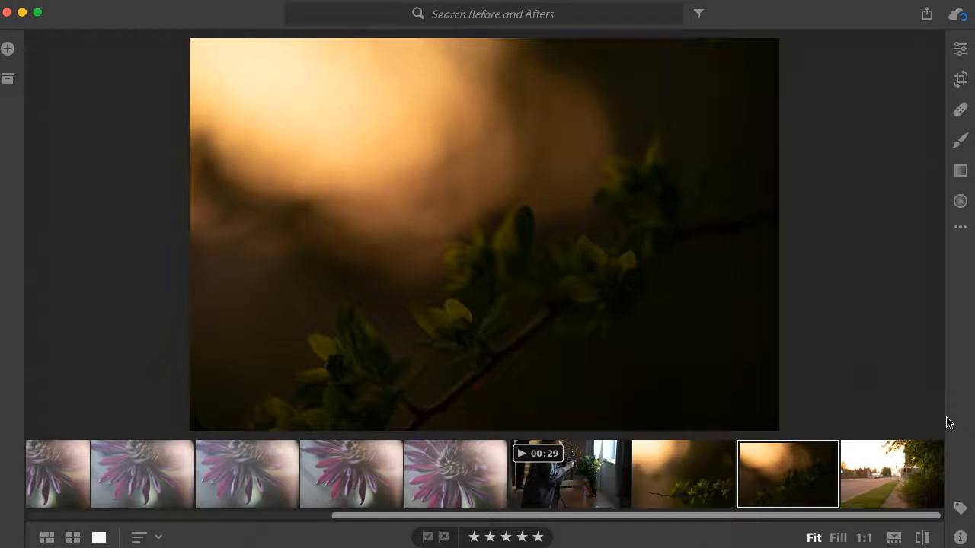
left_click(952, 370)
Raise the photo's overall Shadows to +31 in the Light adjustments
left_click(960, 49)
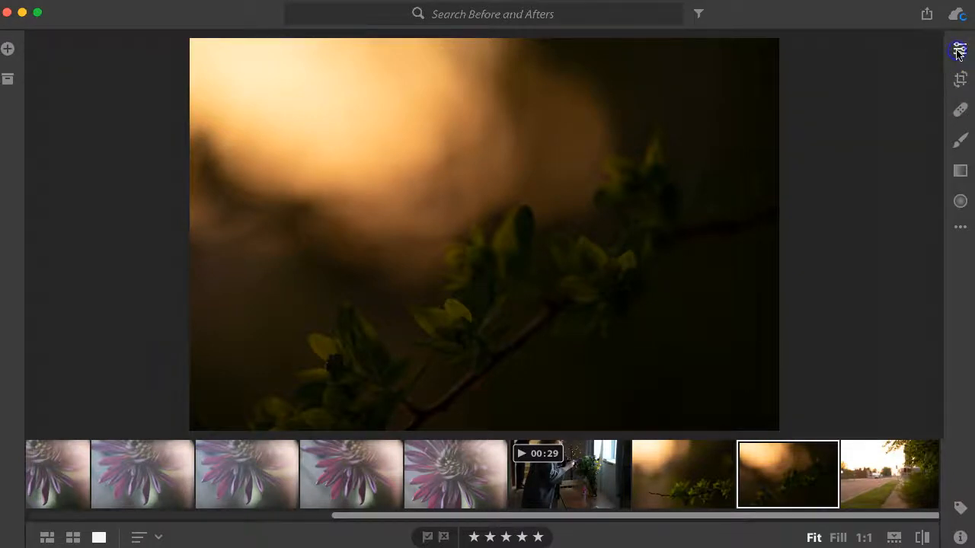
left_click_drag(843, 321, 861, 322)
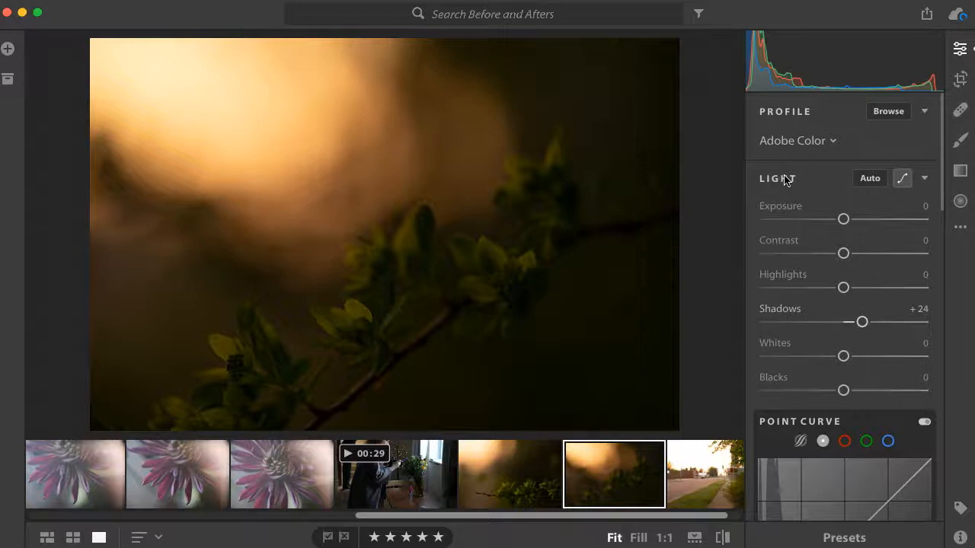
left_click_drag(861, 321, 895, 321)
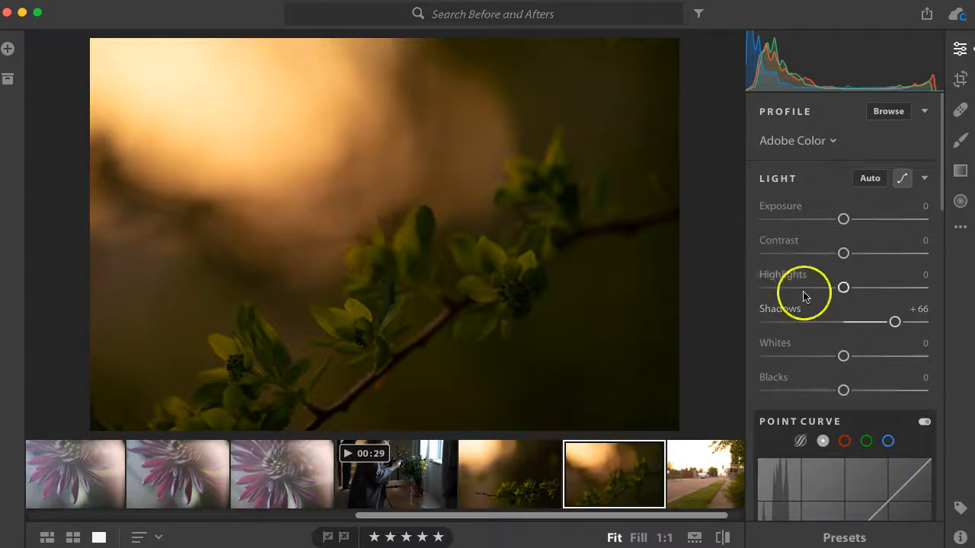
left_click_drag(894, 319, 917, 323)
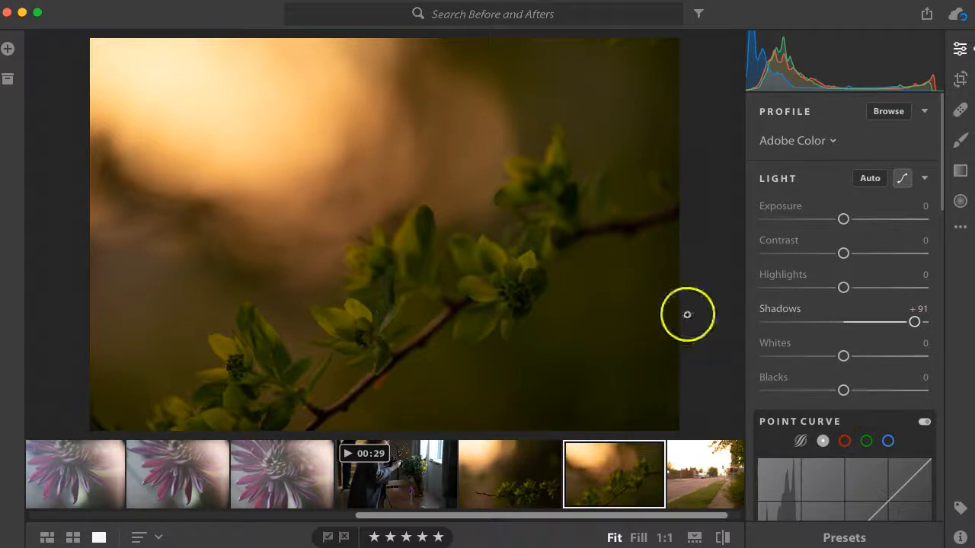
left_click_drag(913, 322, 875, 323)
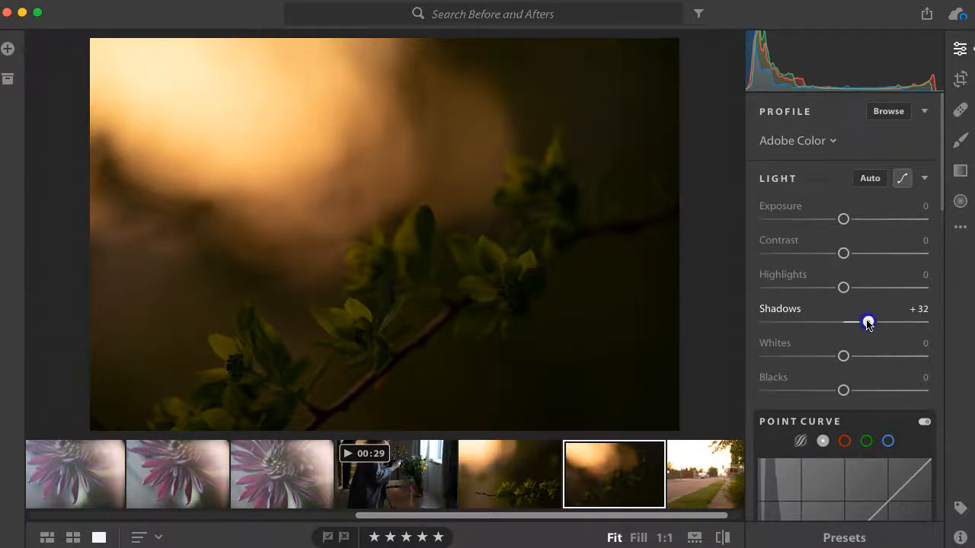
left_click_drag(867, 325, 867, 325)
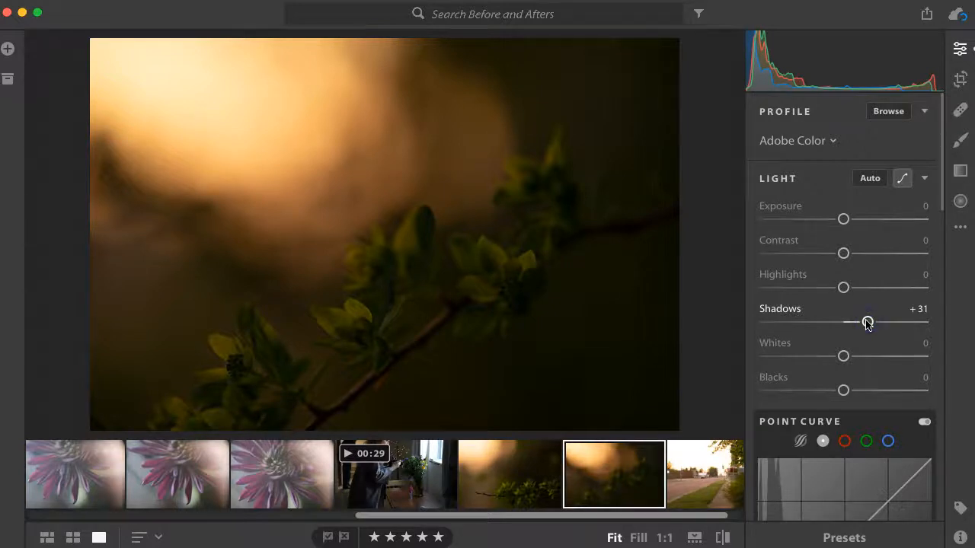
Try raising the photo's Highlights to +84 and its Whites to +100, resetting each to 0
scroll(867, 325, "down", 2)
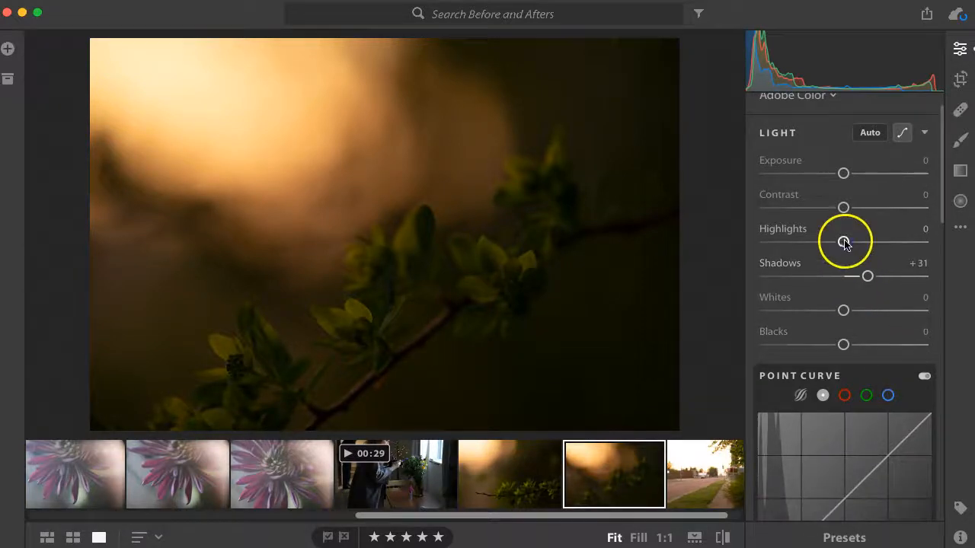
left_click_drag(844, 242, 869, 242)
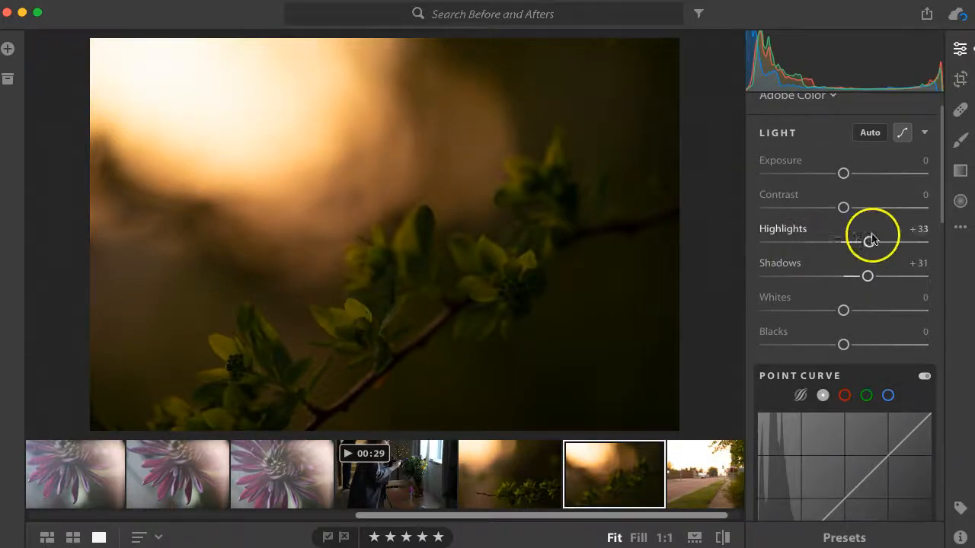
left_click_drag(875, 242, 908, 241)
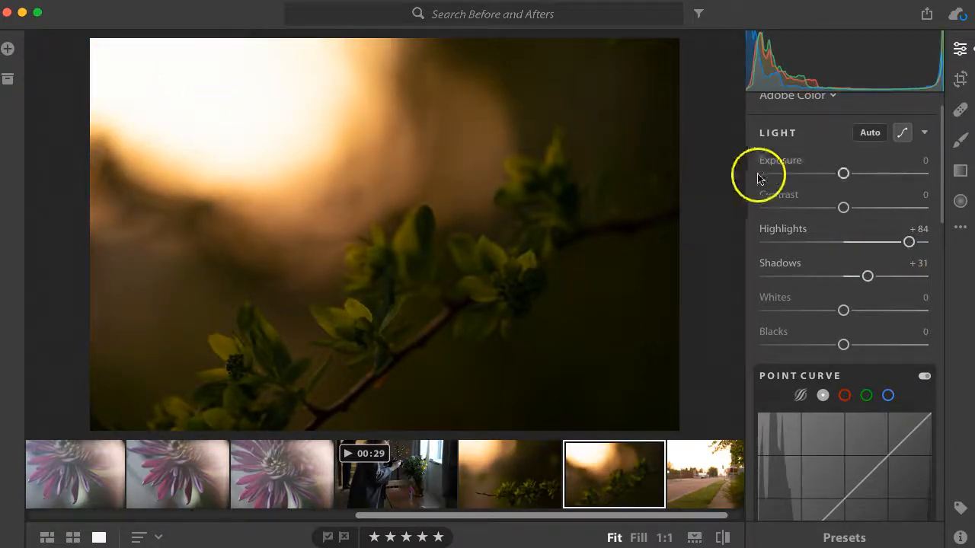
double_click(784, 227)
left_click_drag(847, 312, 928, 296)
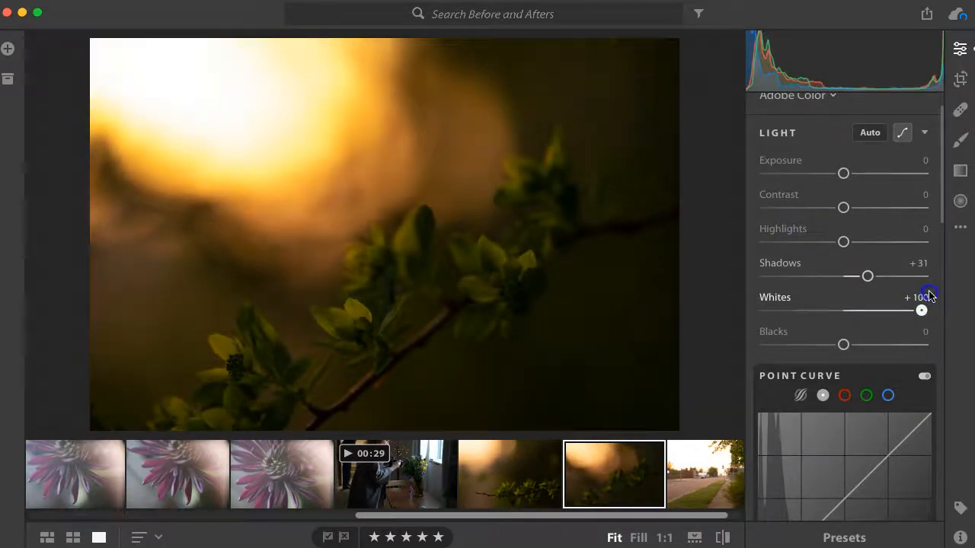
left_click(773, 303)
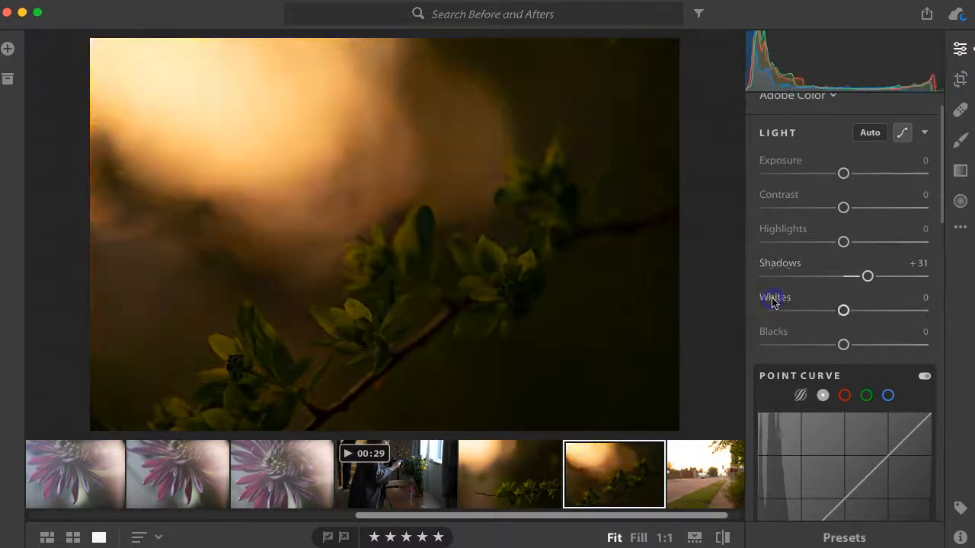
Prepare a local adjustment brush with Exposure +0.40, Highlights +43, and Dehaze and Sharpness reset to 0
left_click(961, 140)
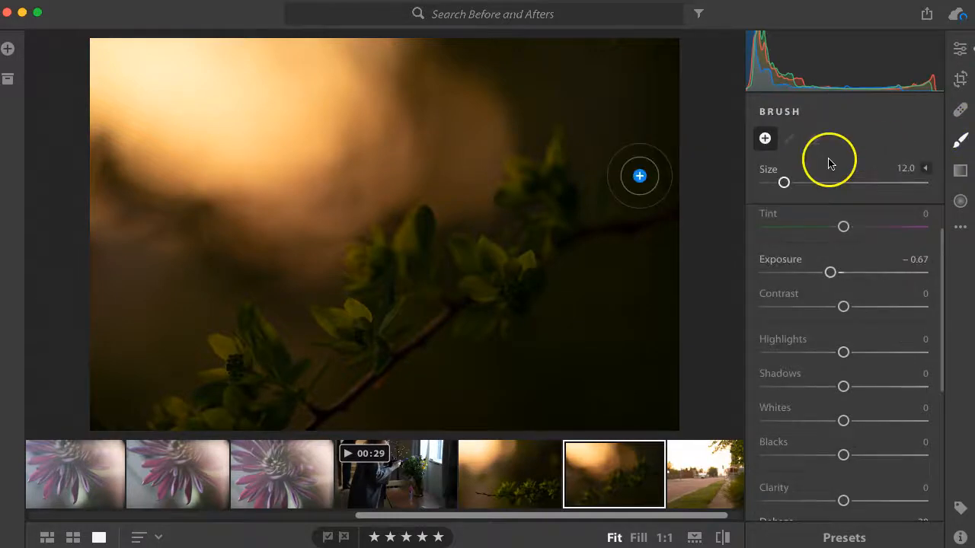
left_click(775, 259)
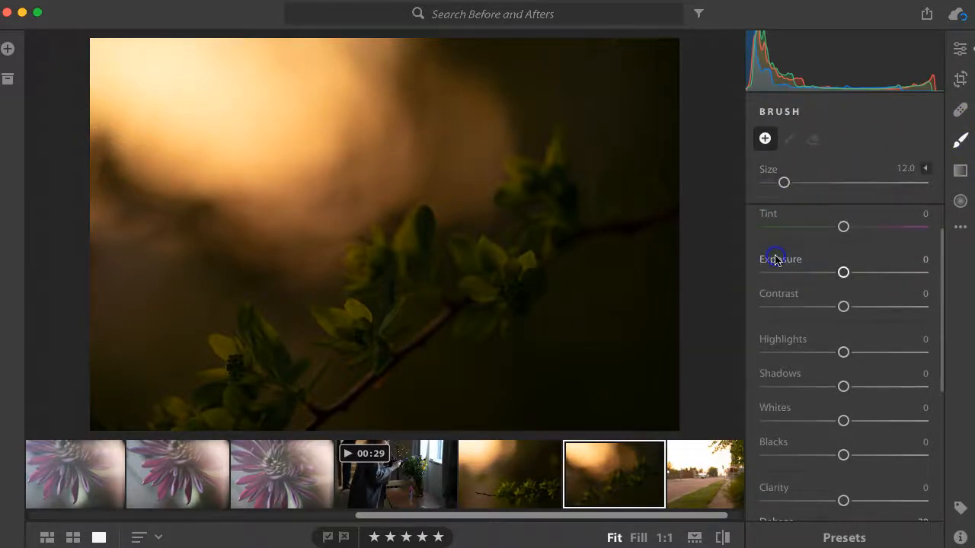
scroll(792, 305, "down", 5)
left_click(777, 384)
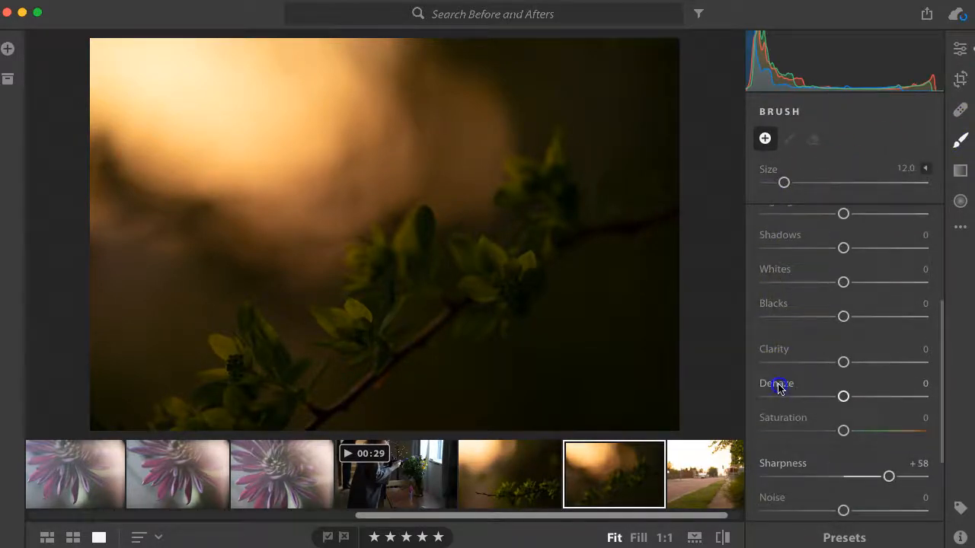
scroll(778, 388, "down", 2)
left_click(783, 411)
scroll(783, 415, "up", 5)
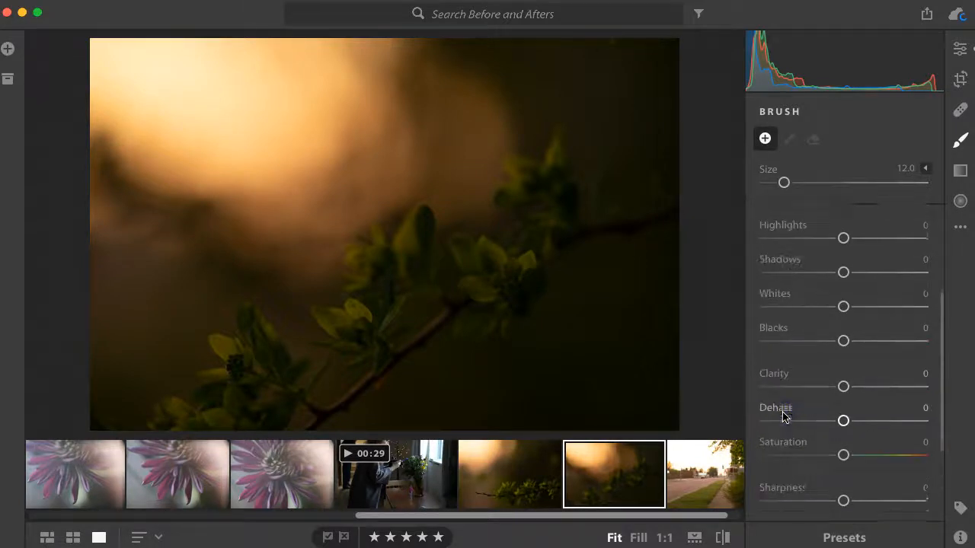
left_click_drag(842, 318, 846, 321)
scroll(851, 361, "down", 2)
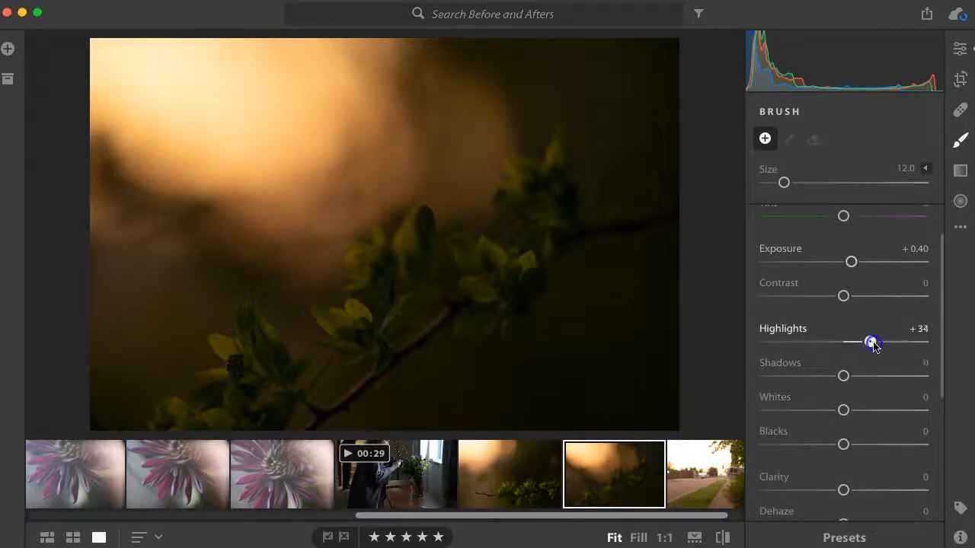
Paint the brightening brush over the leaf clusters along the branch, from the lower leaves to the upper ones
mouse_move(409, 311)
left_mouse_down()
mouse_move(333, 333)
mouse_move(333, 301)
mouse_move(367, 284)
mouse_move(384, 288)
mouse_move(394, 314)
mouse_move(404, 271)
left_mouse_up()
mouse_move(484, 263)
left_mouse_down()
mouse_move(515, 257)
mouse_move(515, 274)
mouse_move(548, 167)
mouse_move(532, 230)
mouse_move(493, 283)
left_mouse_up()
mouse_move(267, 350)
left_mouse_down()
mouse_move(231, 345)
mouse_move(253, 338)
mouse_move(225, 402)
mouse_move(204, 417)
mouse_move(221, 399)
left_mouse_up()
left_click_drag(450, 279, 453, 278)
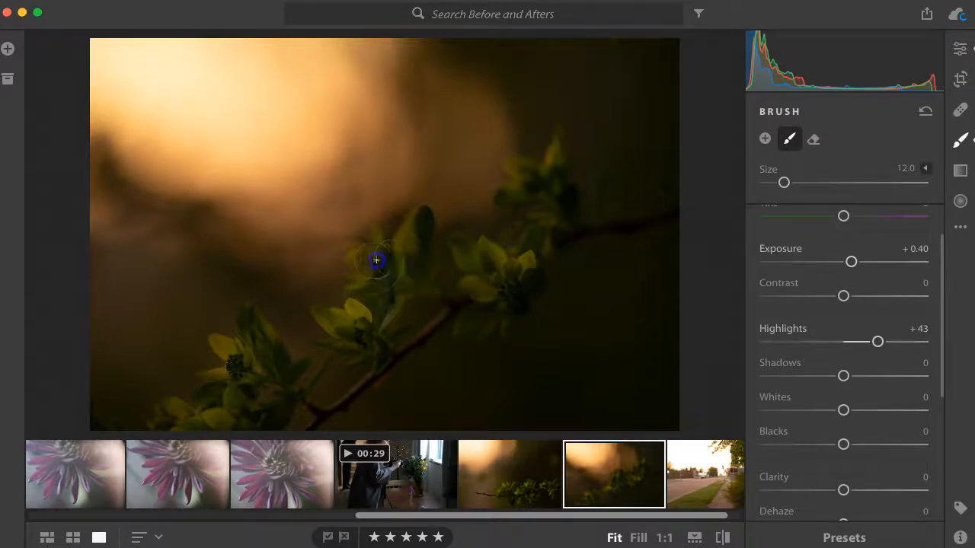
left_click_drag(359, 327, 361, 328)
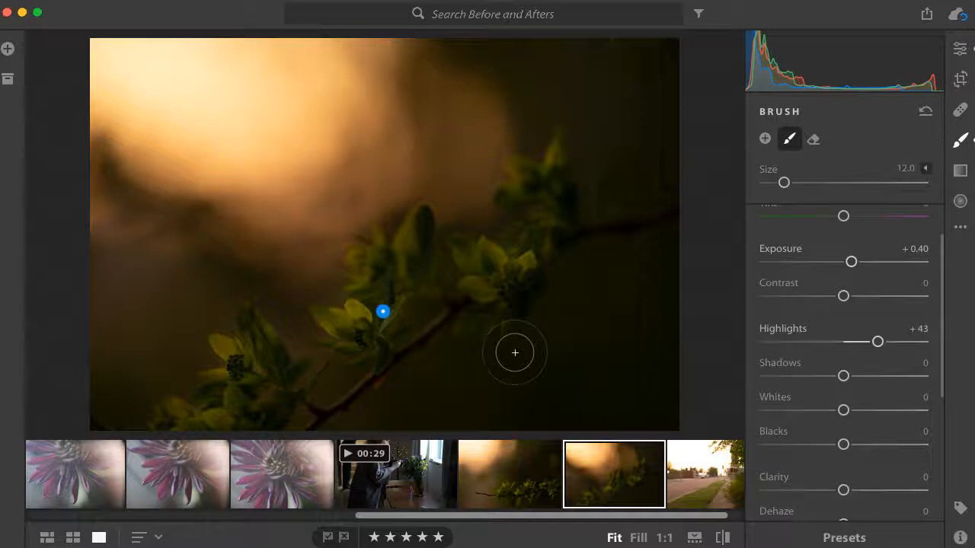
left_click_drag(545, 189, 566, 221)
mouse_move(232, 395)
left_mouse_down()
mouse_move(233, 347)
mouse_move(217, 399)
mouse_move(186, 428)
mouse_move(199, 410)
mouse_move(245, 397)
mouse_move(274, 408)
mouse_move(283, 380)
mouse_move(264, 355)
left_mouse_up()
left_click_drag(261, 404, 266, 399)
left_click_drag(363, 332, 363, 332)
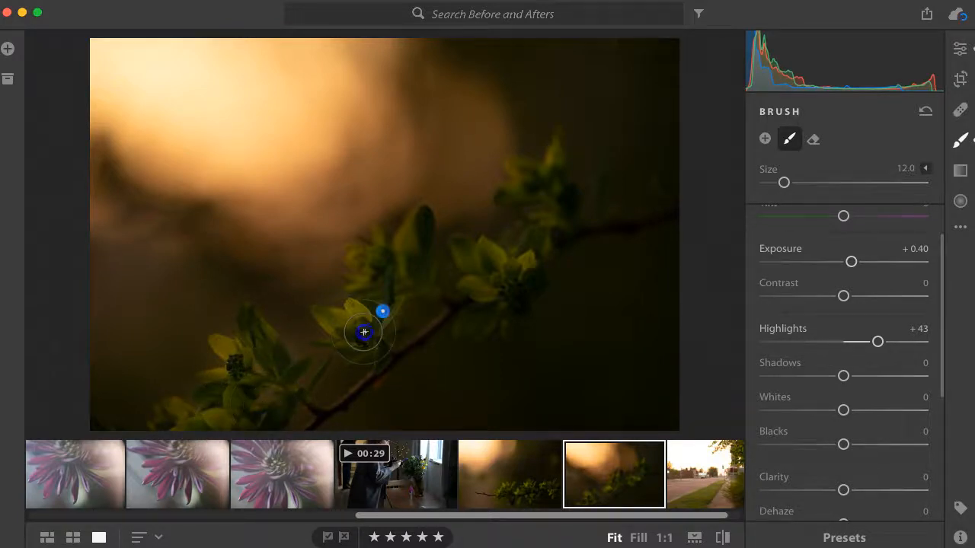
left_click_drag(387, 279, 495, 274)
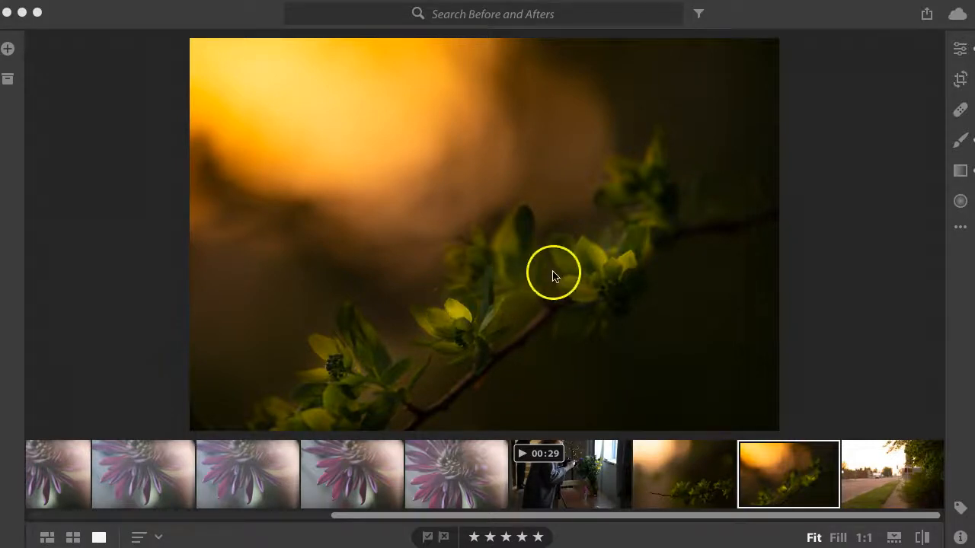
Paint a new brush adjustment with Clarity +27 over the leaf clusters along the branch
left_click(960, 141)
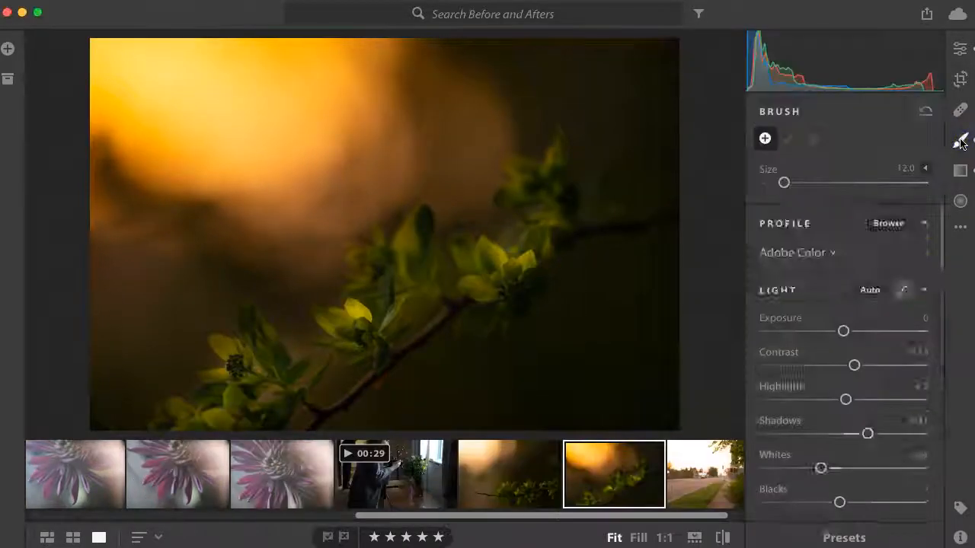
scroll(903, 300, "down", 3)
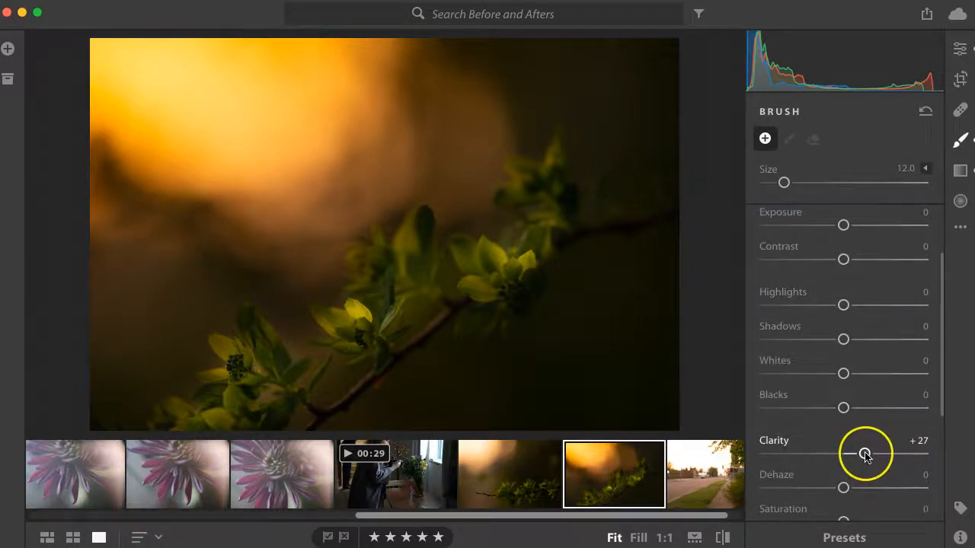
left_click_drag(448, 306, 360, 313)
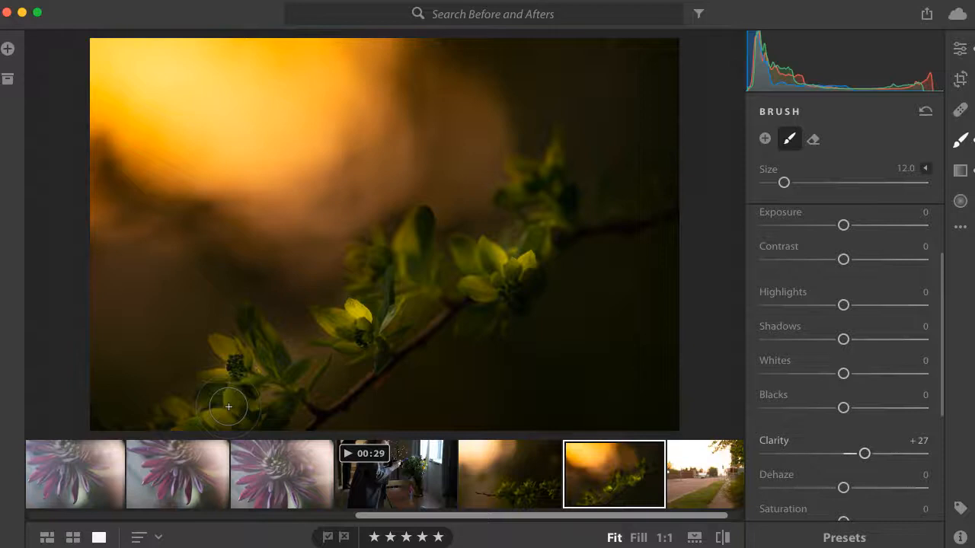
mouse_move(181, 380)
left_mouse_down()
mouse_move(196, 357)
mouse_move(367, 275)
mouse_move(358, 319)
mouse_move(349, 305)
mouse_move(361, 309)
mouse_move(347, 324)
mouse_move(355, 320)
left_mouse_up()
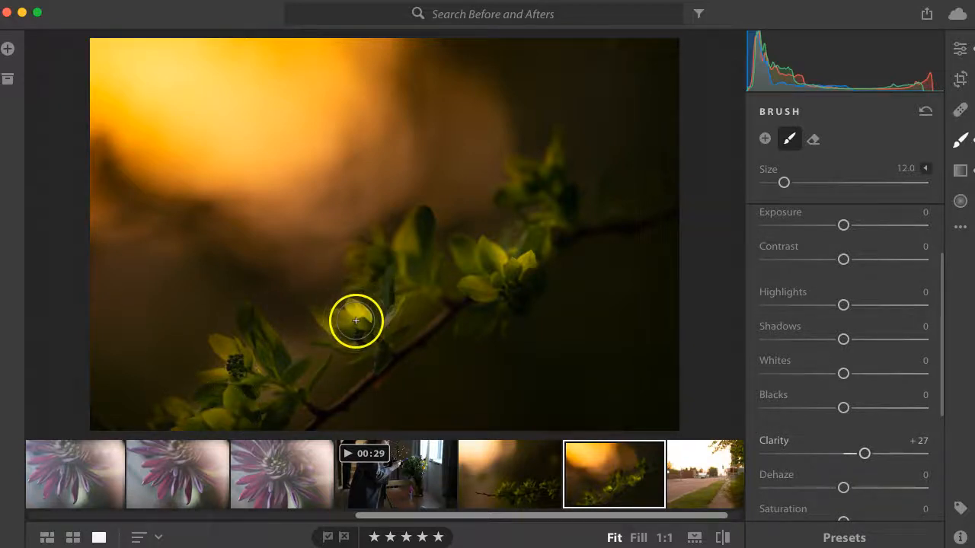
mouse_move(544, 283)
left_mouse_down()
mouse_move(409, 334)
mouse_move(368, 297)
mouse_move(361, 307)
mouse_move(372, 306)
mouse_move(374, 319)
mouse_move(501, 259)
left_mouse_up()
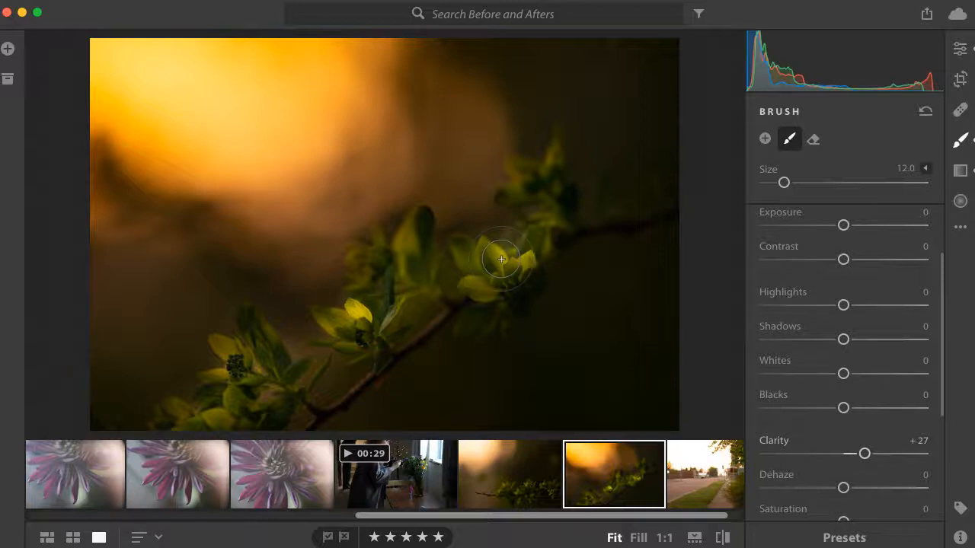
Continue brushing the clarity adjustment over the middle and lower leaf clusters, and reduce its Clarity to +17
mouse_move(501, 260)
left_mouse_down()
mouse_move(469, 246)
mouse_move(393, 264)
mouse_move(378, 256)
mouse_move(470, 246)
mouse_move(496, 254)
mouse_move(579, 188)
mouse_move(517, 247)
mouse_move(381, 292)
mouse_move(314, 338)
mouse_move(214, 433)
mouse_move(354, 320)
left_mouse_up()
left_click_drag(464, 294, 467, 292)
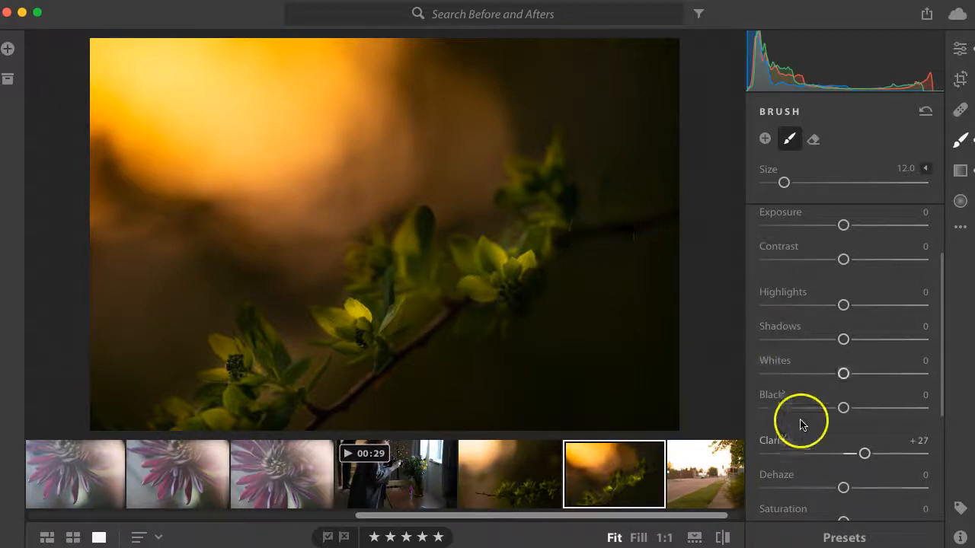
mouse_move(505, 288)
left_mouse_down()
mouse_move(430, 289)
mouse_move(408, 263)
mouse_move(410, 235)
mouse_move(409, 254)
mouse_move(339, 328)
mouse_move(362, 308)
mouse_move(266, 385)
mouse_move(226, 435)
left_mouse_up()
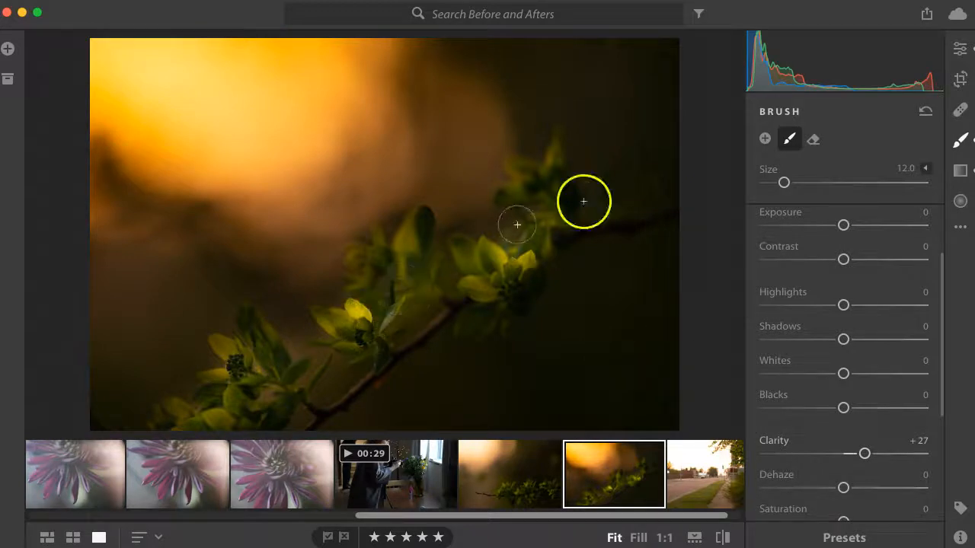
mouse_move(865, 451)
left_mouse_down()
mouse_move(833, 455)
mouse_move(857, 455)
left_mouse_up()
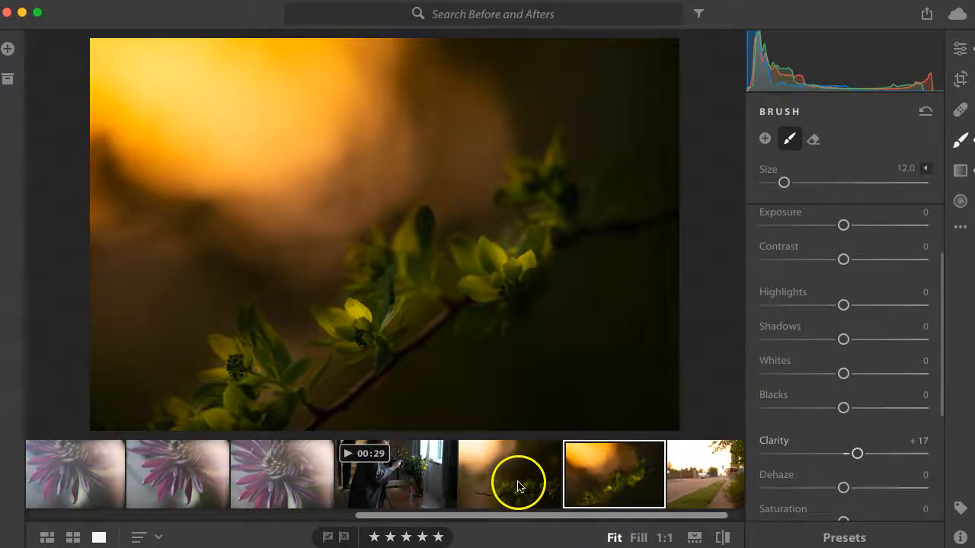
View the neighbouring shot of the horizontal branch for comparison and return to the edited leaf close-up
scroll(533, 487, "right", 1)
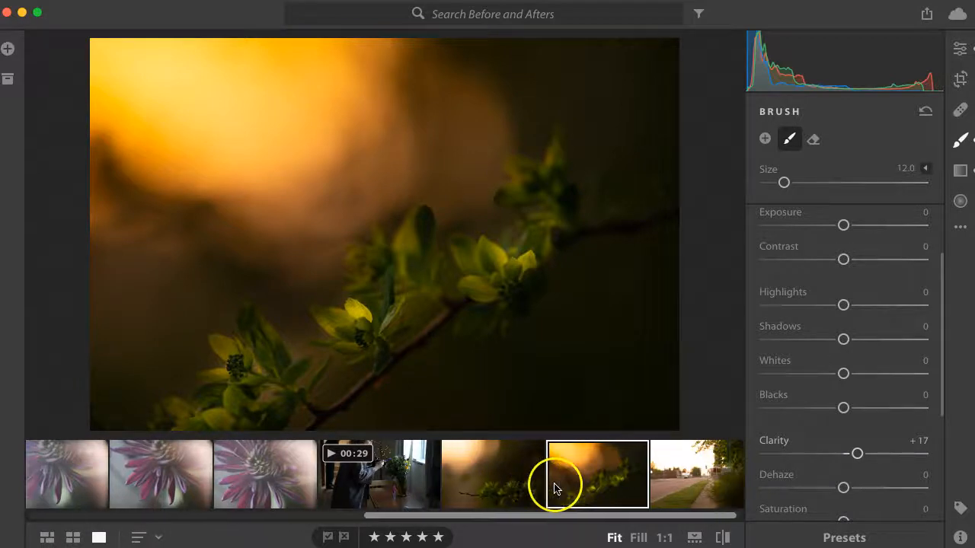
left_click(502, 490)
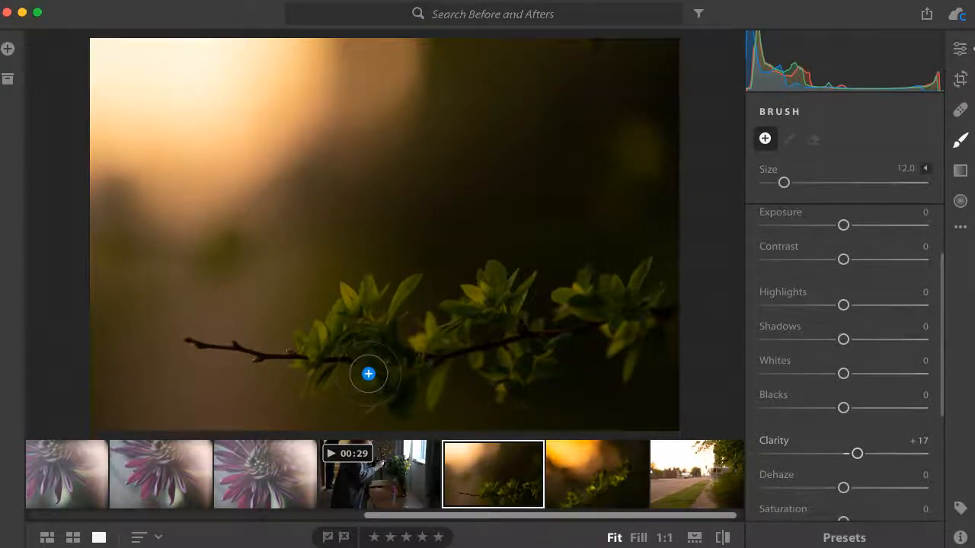
left_click(565, 462)
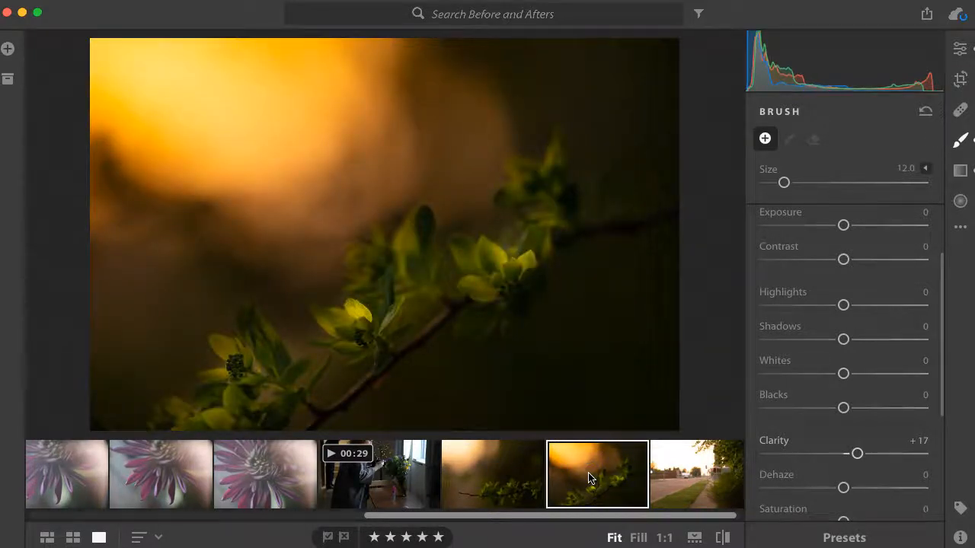
left_click(372, 301)
mouse_move(372, 301)
left_mouse_down()
mouse_move(355, 321)
mouse_move(361, 345)
left_mouse_up()
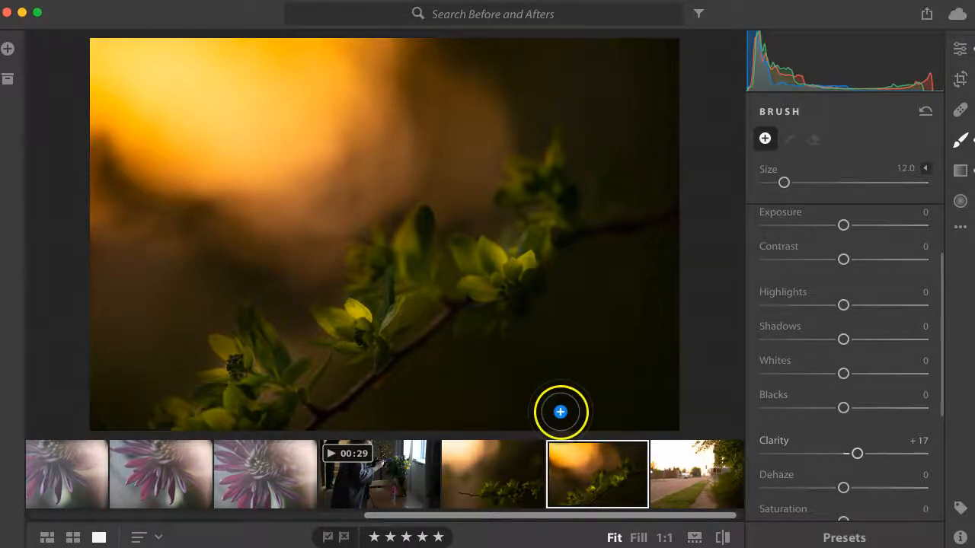
Examine the brushed leaves along the branch at 1:1 magnification without the brush settings, and return to the whole photo
left_click(958, 139)
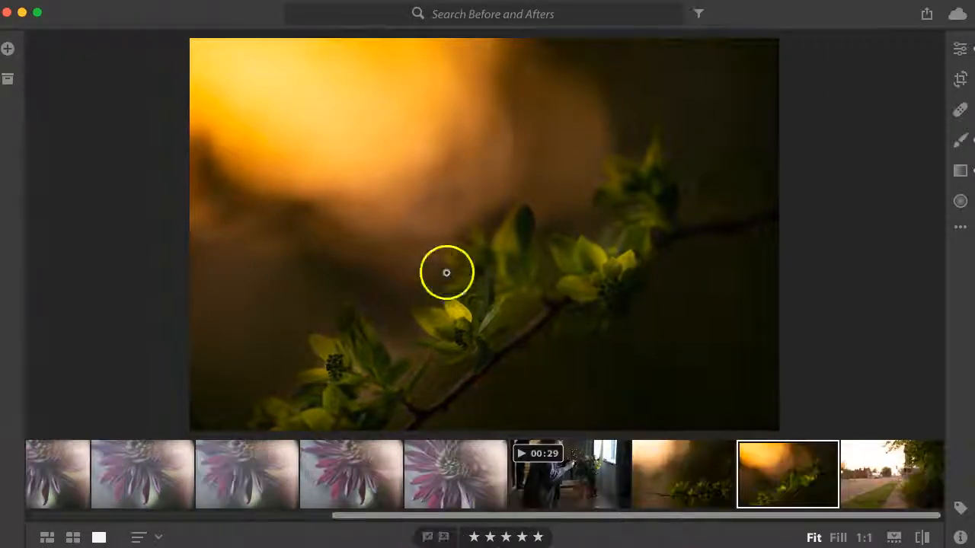
left_click(475, 323)
left_click_drag(472, 324, 407, 310)
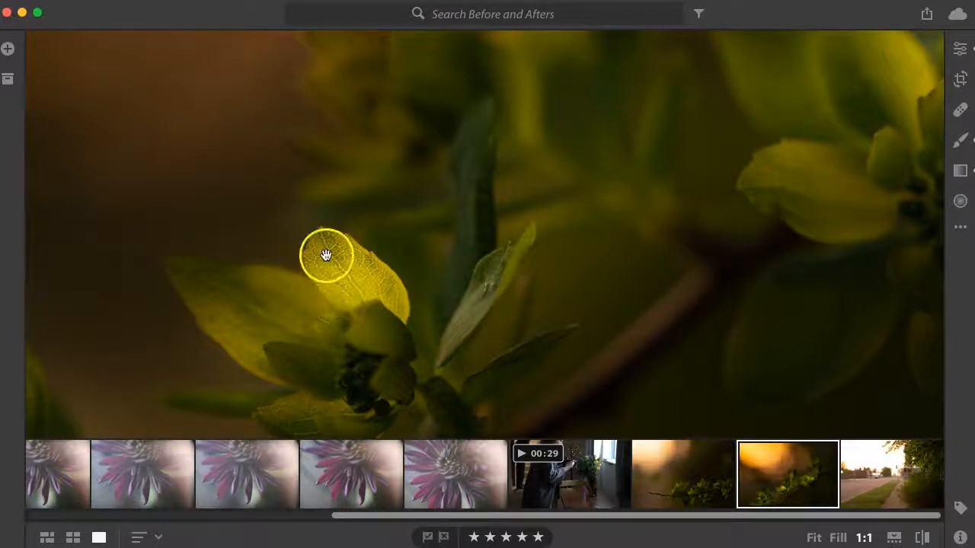
left_click_drag(619, 171, 413, 262)
left_click_drag(655, 198, 617, 207)
left_click_drag(721, 217, 750, 172)
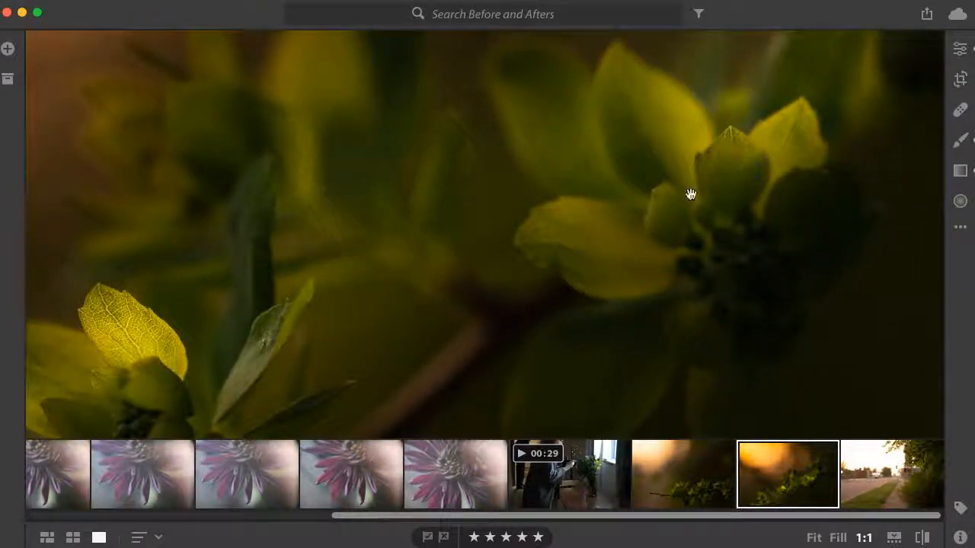
left_click_drag(590, 239, 746, 154)
left_click_drag(443, 291, 660, 173)
left_click_drag(559, 196, 588, 181)
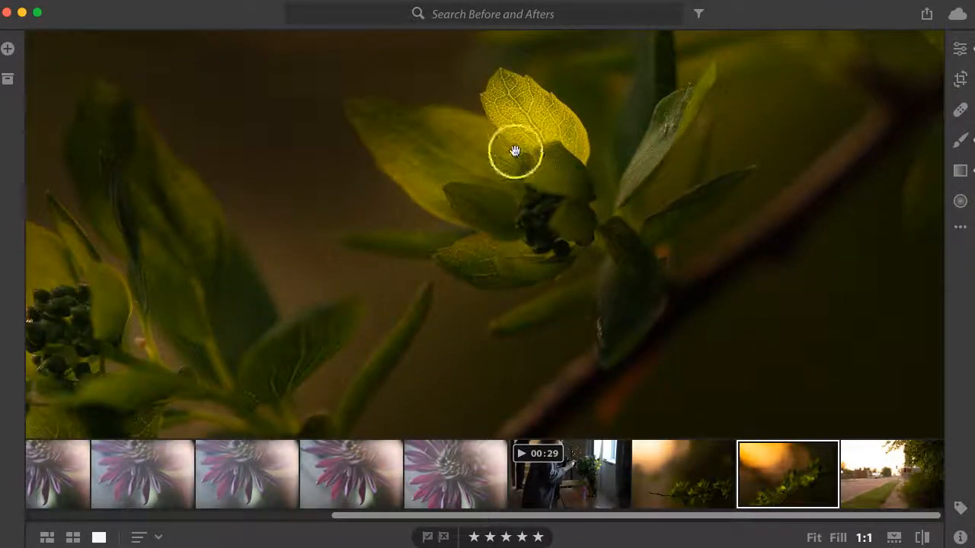
left_click(553, 132)
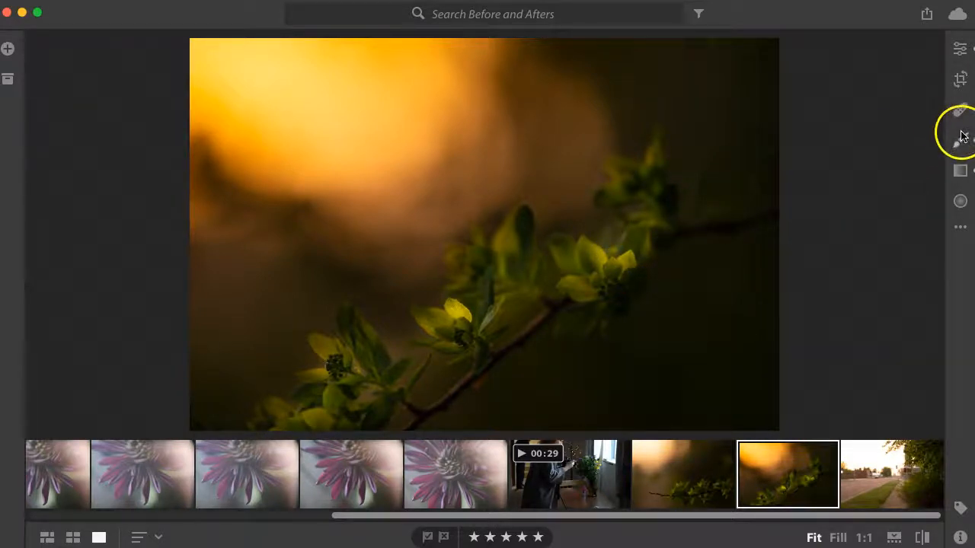
Review the photo's global Light, Point Curve, Color, Color Mixer and Effects settings
left_click(960, 48)
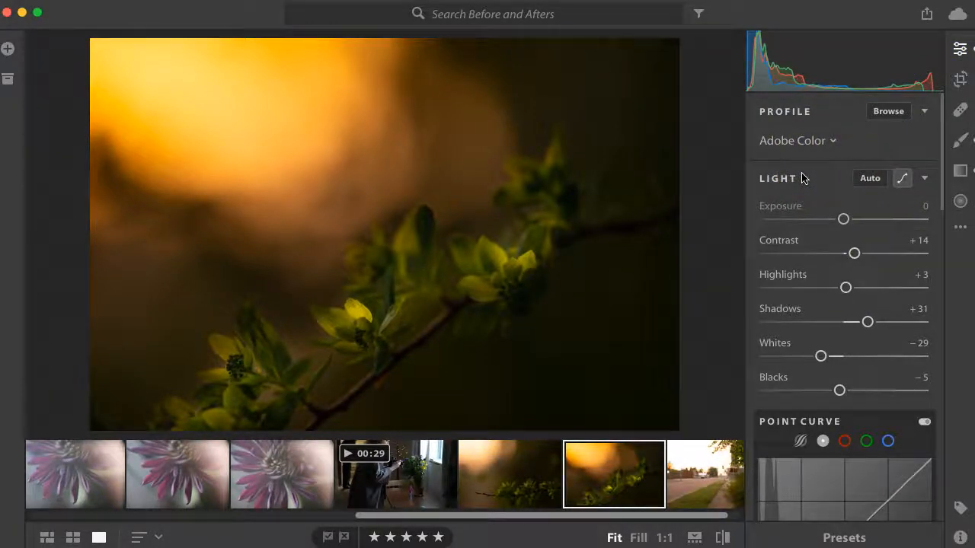
scroll(833, 315, "down", 5)
scroll(833, 315, "down", 2)
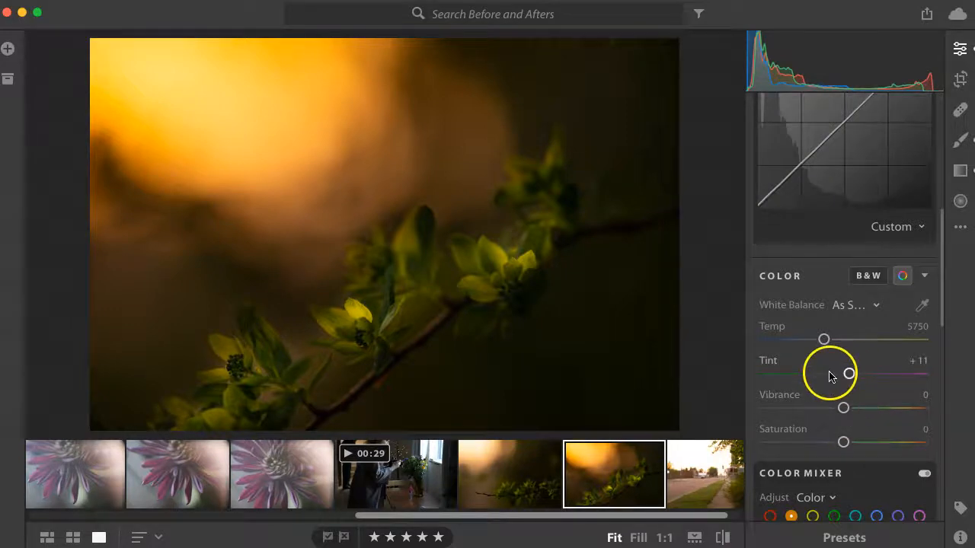
scroll(832, 376, "up", 1)
scroll(832, 377, "up", 6)
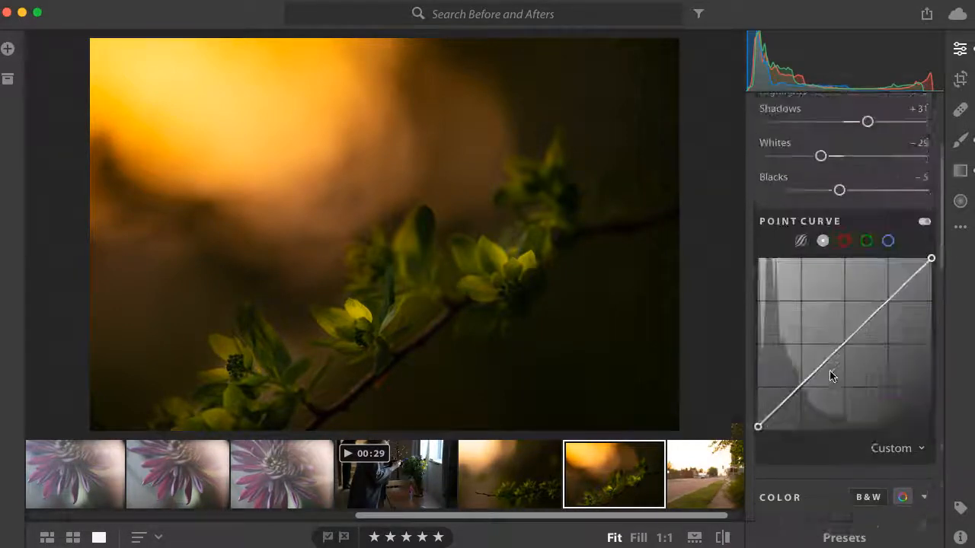
left_click(852, 349)
scroll(852, 349, "down", 2)
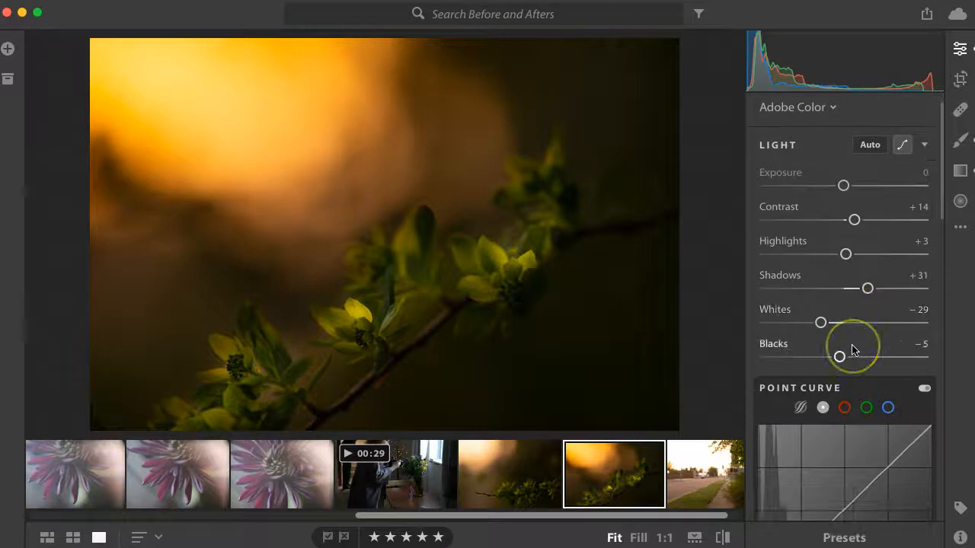
scroll(852, 349, "up", 1)
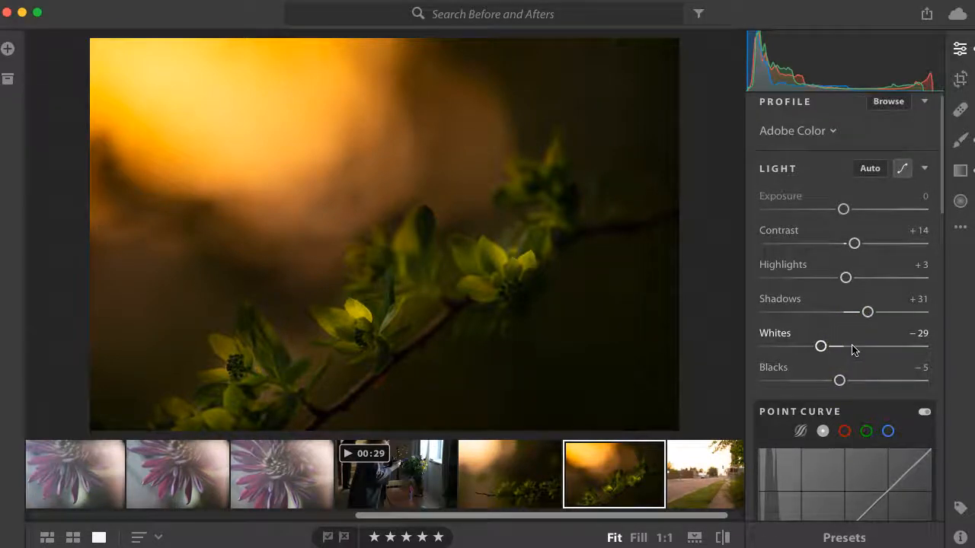
scroll(852, 348, "down", 6)
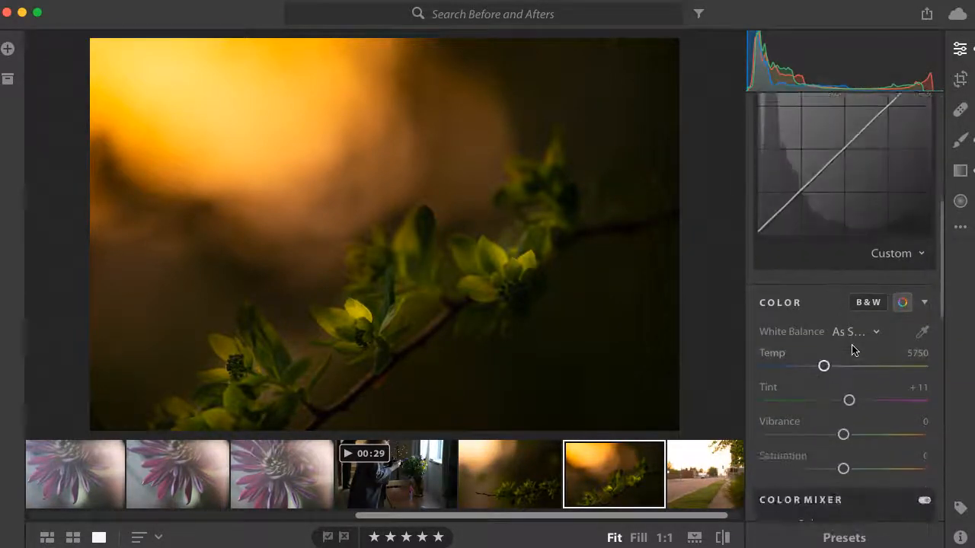
scroll(852, 349, "down", 1)
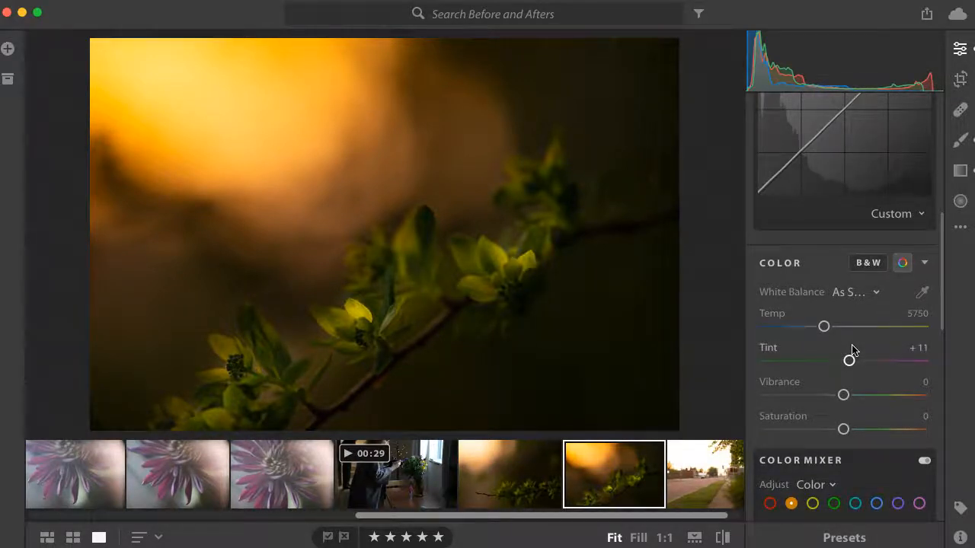
scroll(852, 349, "down", 5)
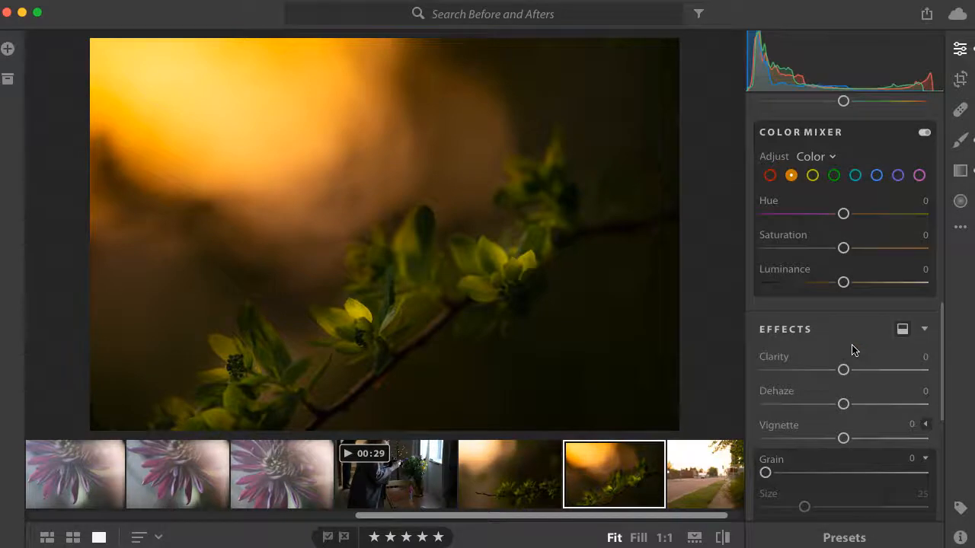
scroll(852, 350, "up", 9)
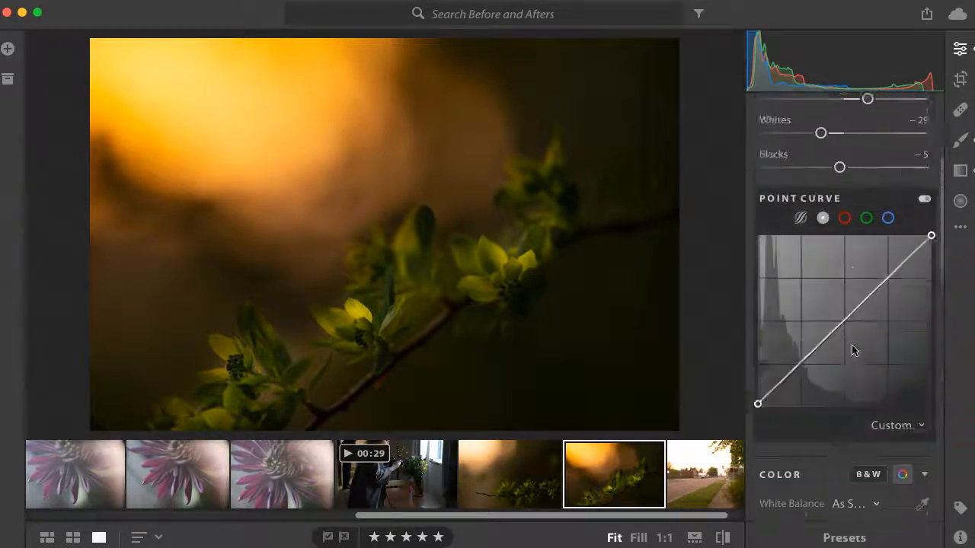
scroll(852, 350, "up", 4)
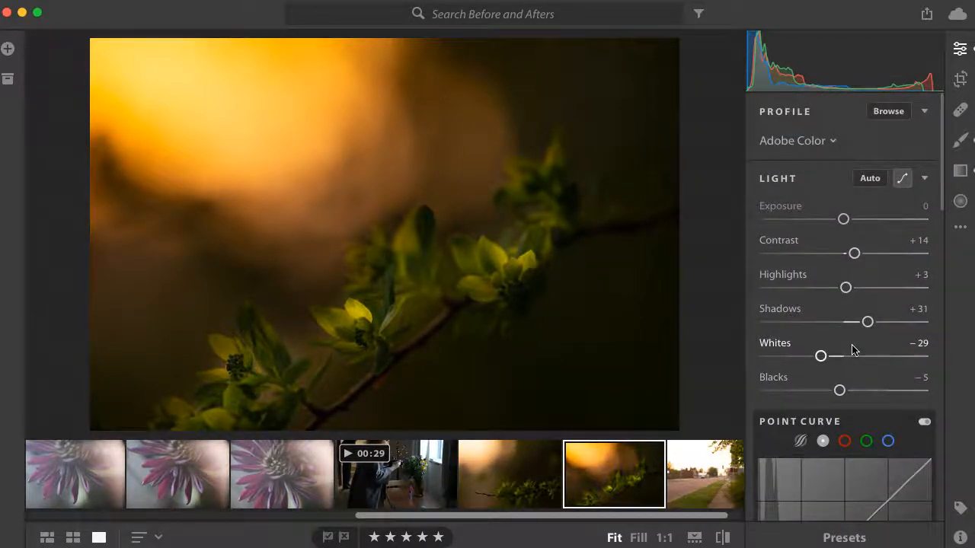